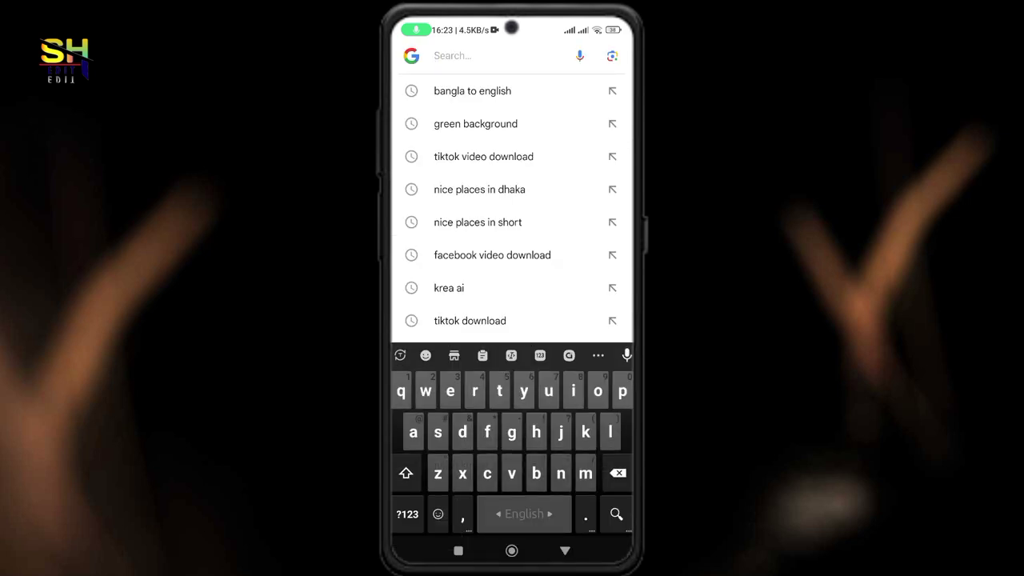
- From the 'green background' image results, view the plain bright green Vecteezy image full-screen
{"action": "left_click", "coordinate": [476, 124]}
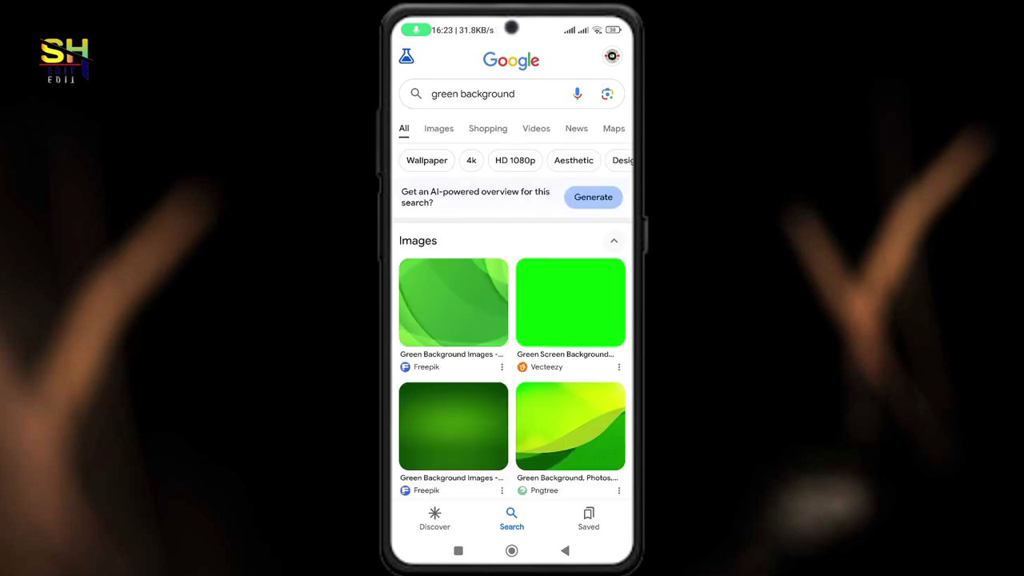
{"action": "left_click", "coordinate": [570, 303]}
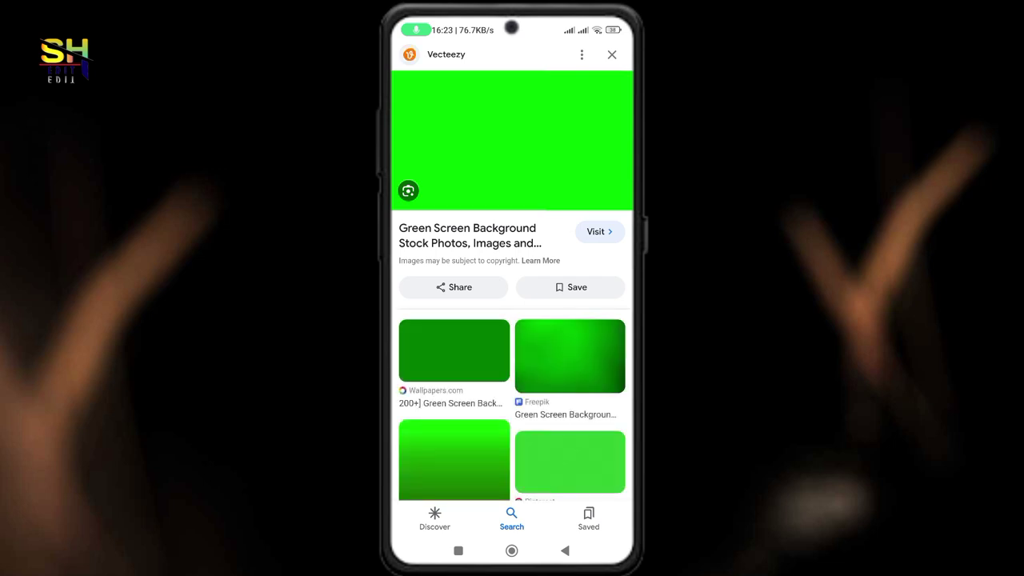
{"action": "left_click", "coordinate": [513, 140]}
{"action": "scroll", "coordinate": [512, 288], "scroll_direction": "down", "scroll_amount": 3}
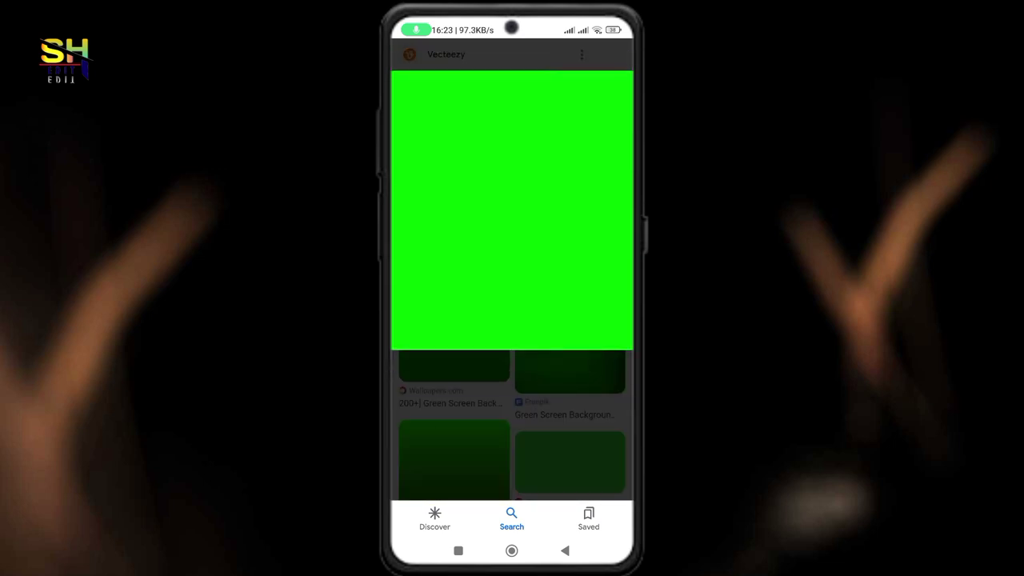
{"action": "scroll", "coordinate": [513, 240], "scroll_direction": "up", "scroll_amount": 3}
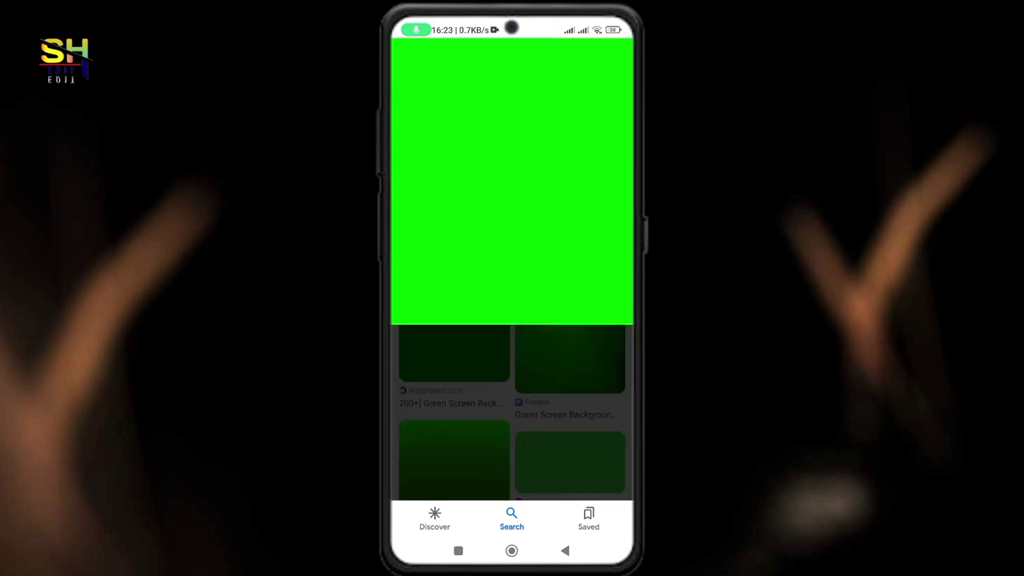
{"action": "scroll", "coordinate": [512, 288], "scroll_direction": "up", "scroll_amount": 3}
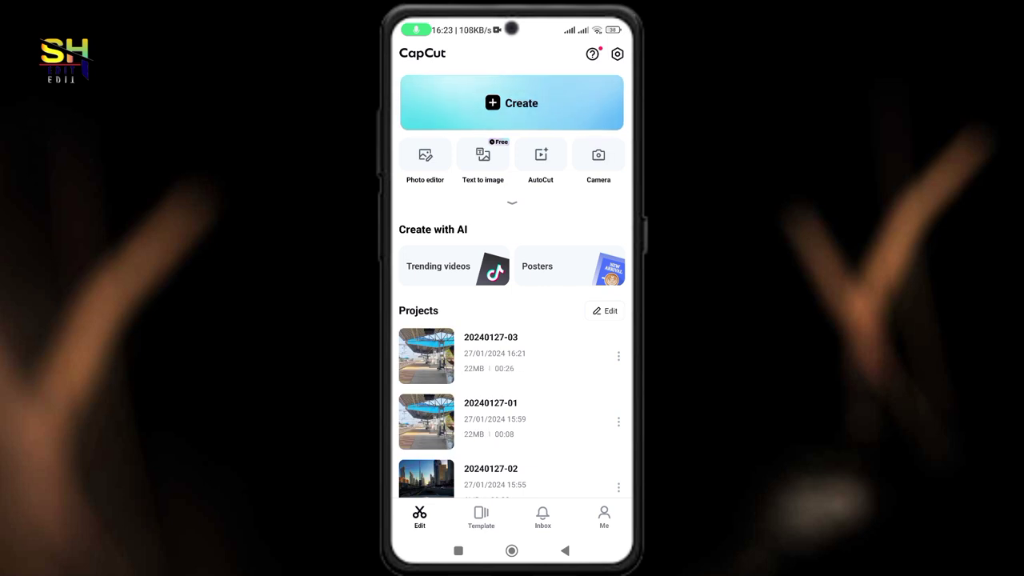
- Create a new project from the 00:04 clip of the man holding a green phone
{"action": "left_click", "coordinate": [512, 103]}
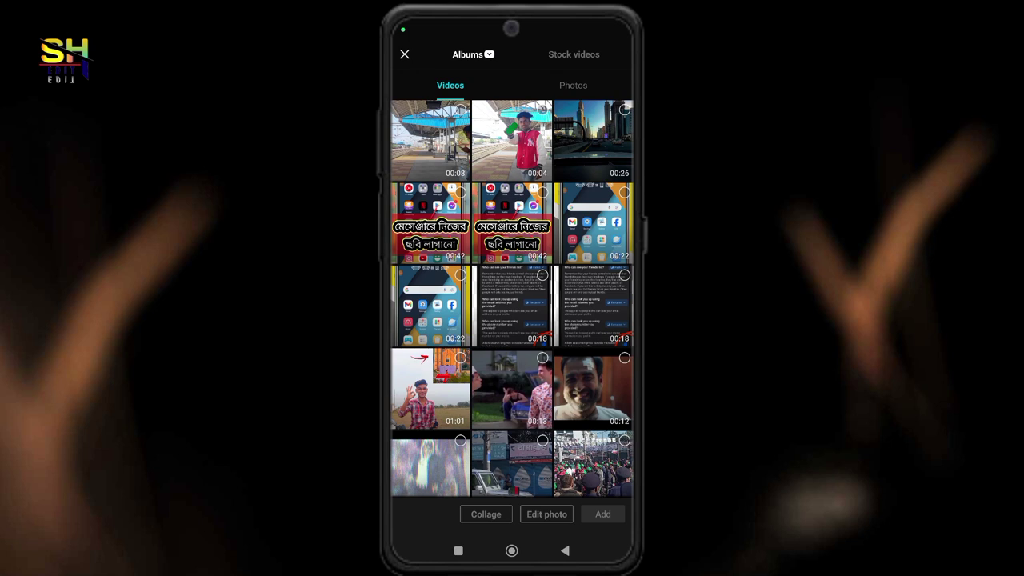
{"action": "left_click", "coordinate": [430, 140]}
{"action": "left_click", "coordinate": [603, 514]}
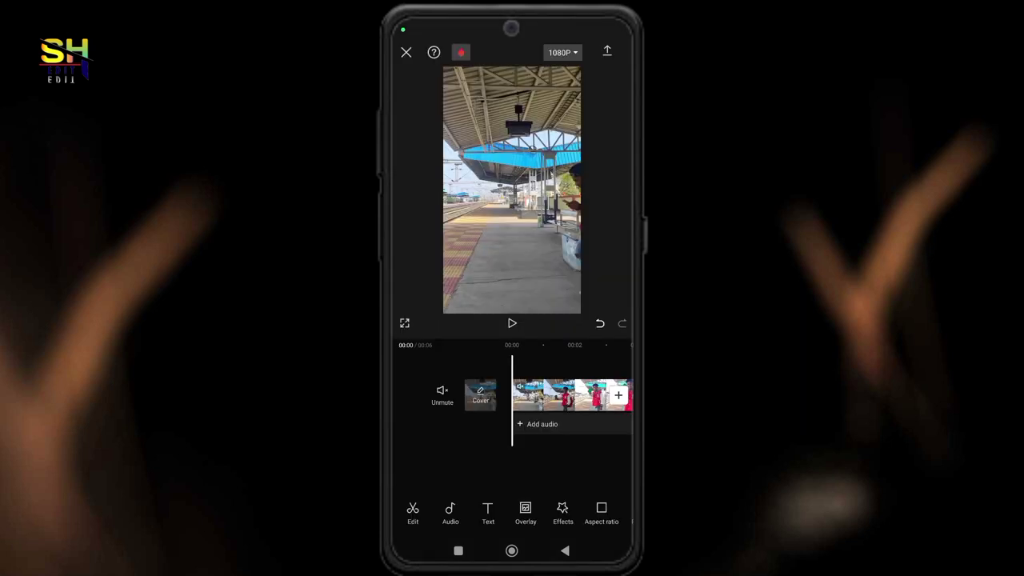
- Delete the automatic CapCut ending clip from the end of the timeline
{"action": "left_click_drag", "start_coordinate": [576, 394], "coordinate": [452, 395]}
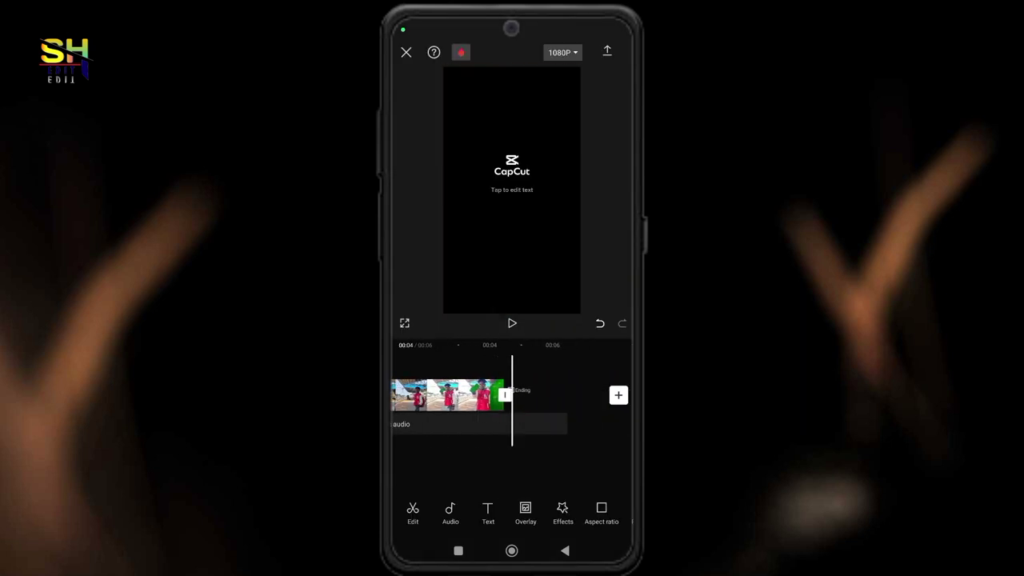
{"action": "left_click", "coordinate": [540, 394]}
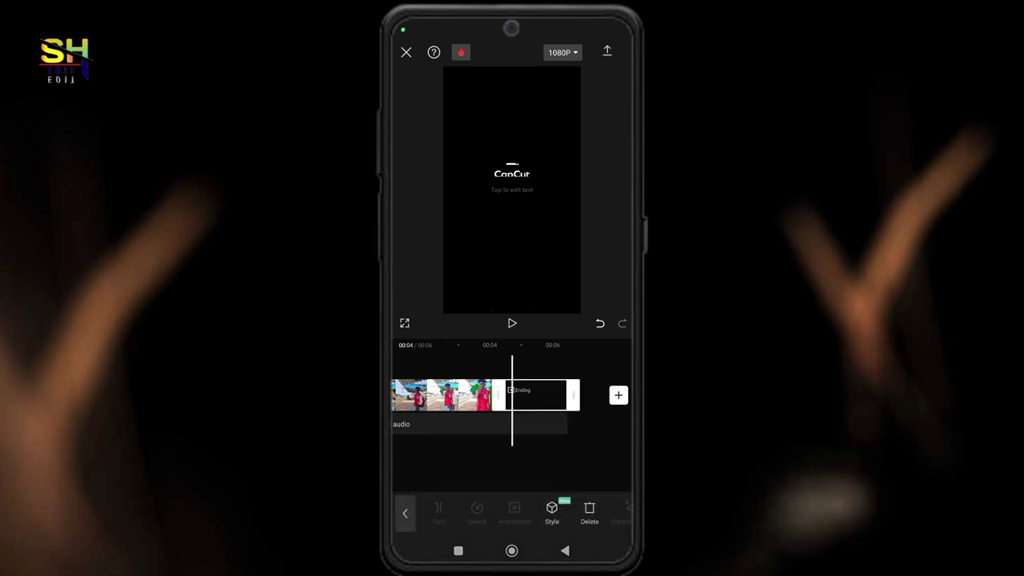
{"action": "left_click", "coordinate": [590, 512]}
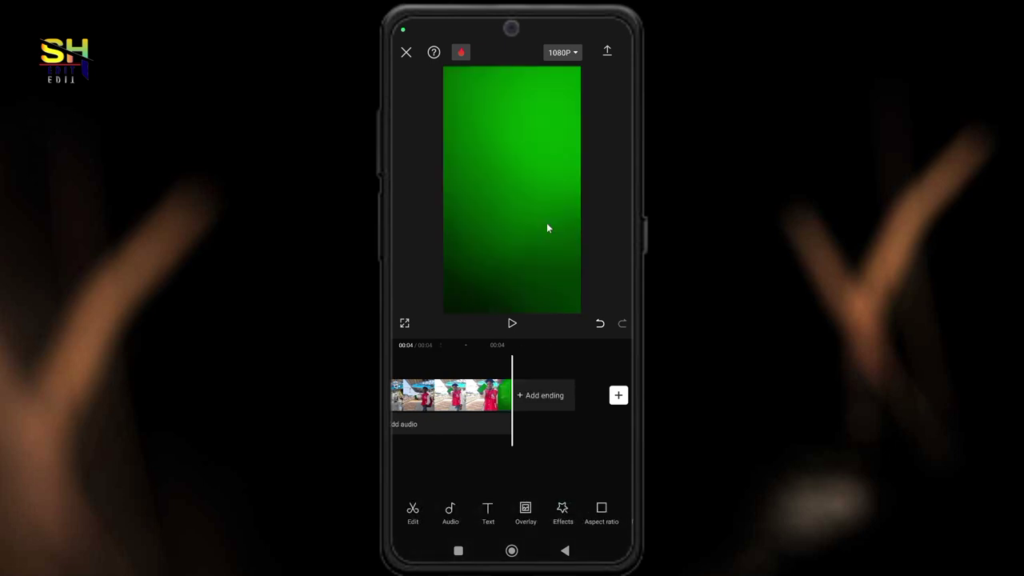
{"action": "left_click", "coordinate": [617, 395]}
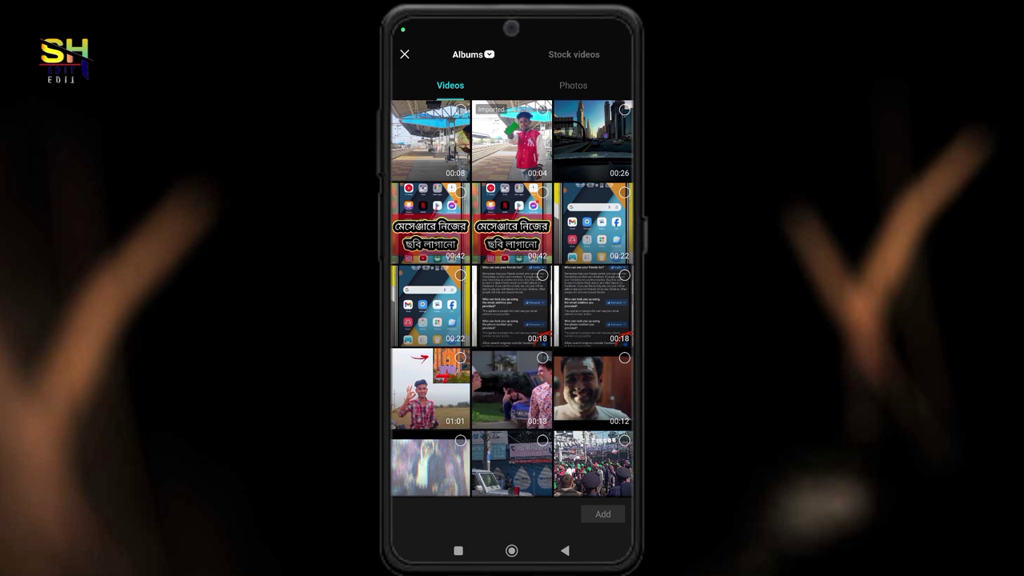
- Add the 00:26 city-drive video after the station clip, making the project 31 seconds
{"action": "left_click", "coordinate": [593, 140]}
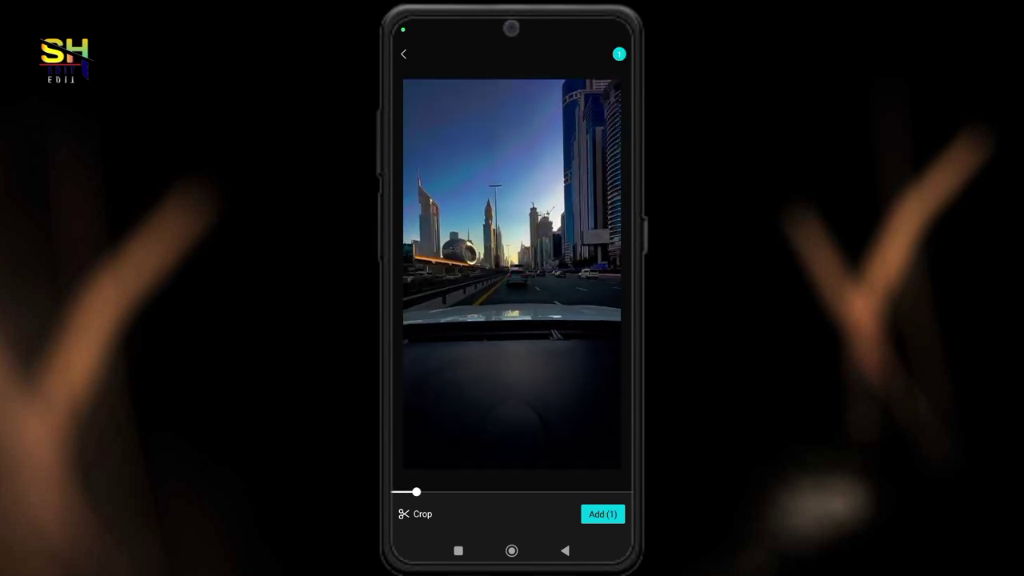
{"action": "left_click", "coordinate": [603, 514]}
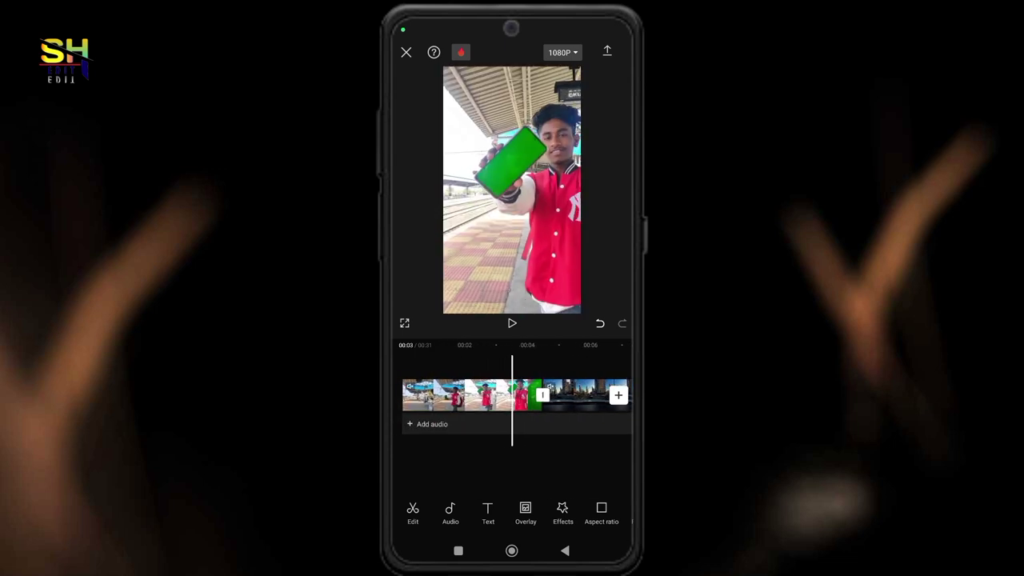
{"action": "left_click_drag", "start_coordinate": [480, 395], "coordinate": [609, 394]}
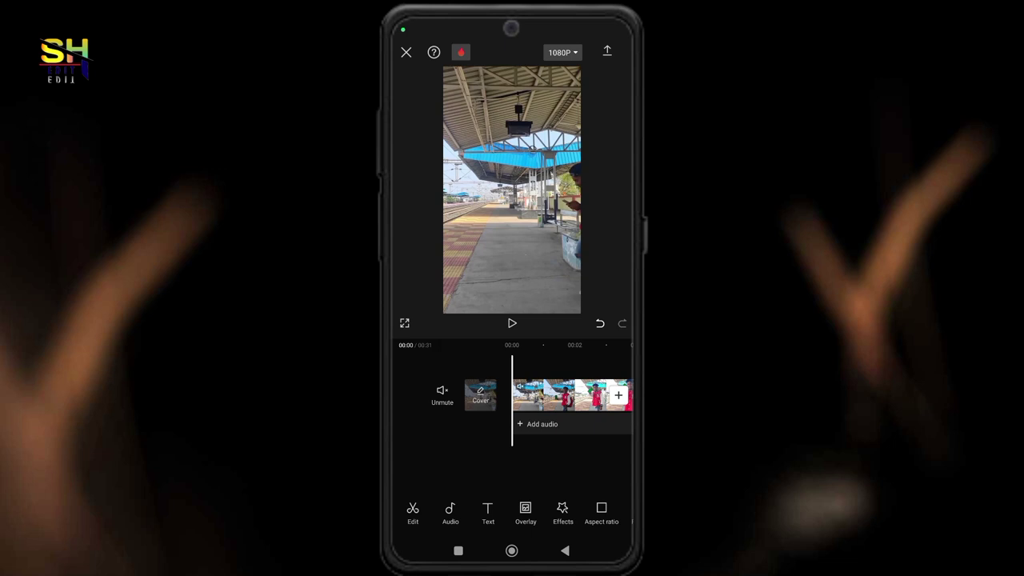
- Switch the station clip to an overlay track above the city-drive footage
{"action": "left_click", "coordinate": [560, 395]}
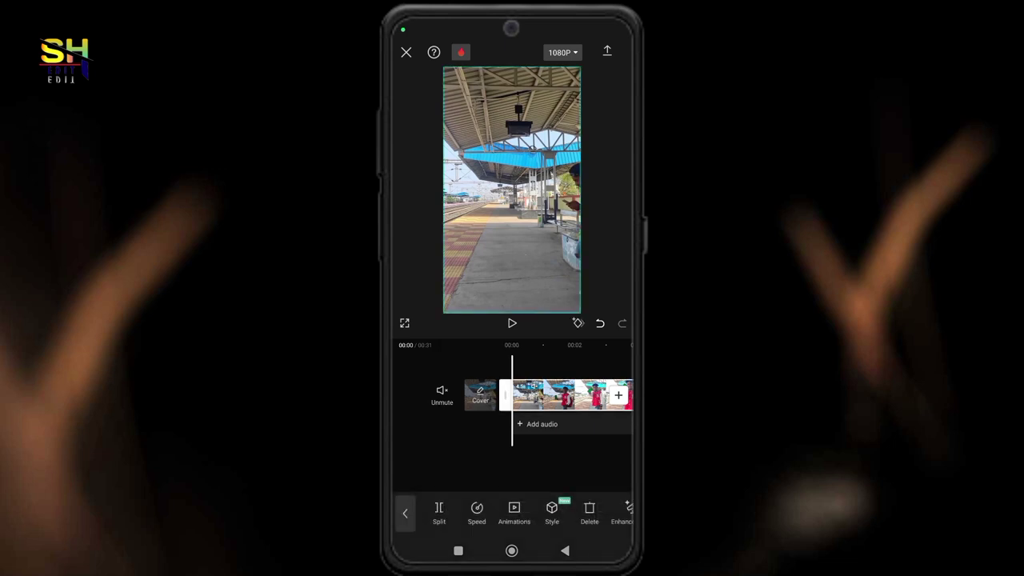
{"action": "left_click_drag", "start_coordinate": [592, 512], "coordinate": [417, 513]}
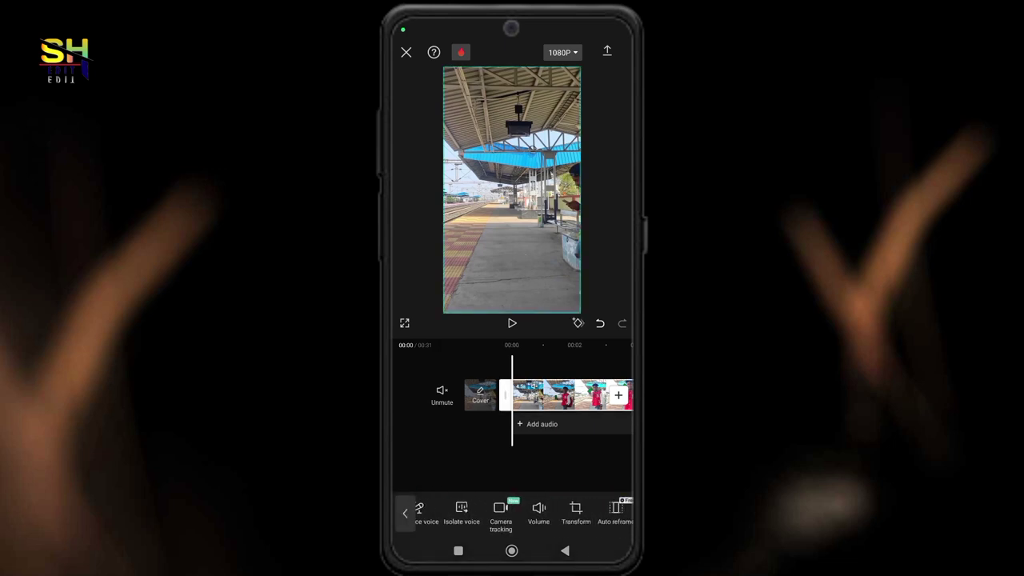
{"action": "left_click_drag", "start_coordinate": [576, 512], "coordinate": [512, 512]}
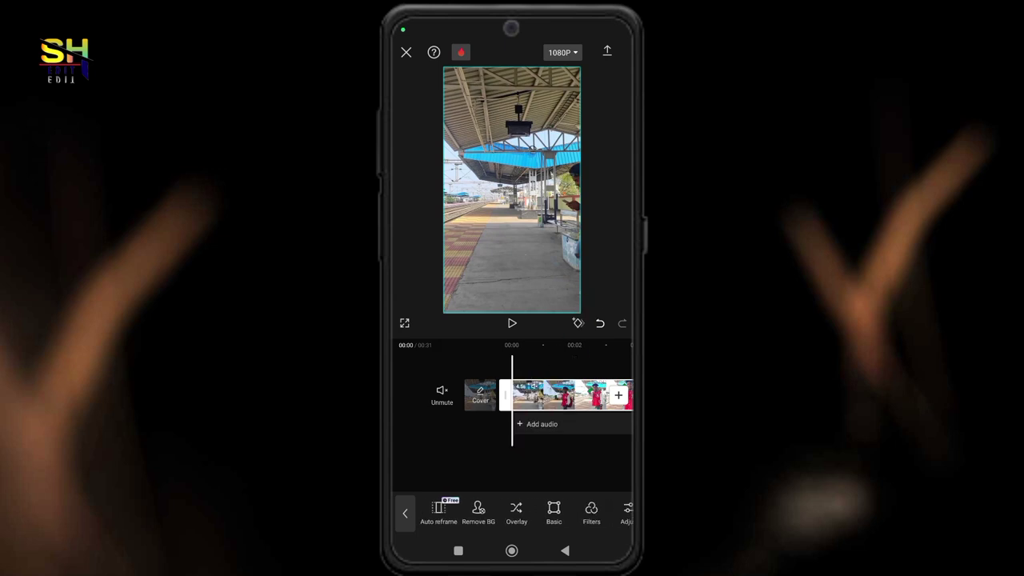
{"action": "left_click", "coordinate": [516, 513]}
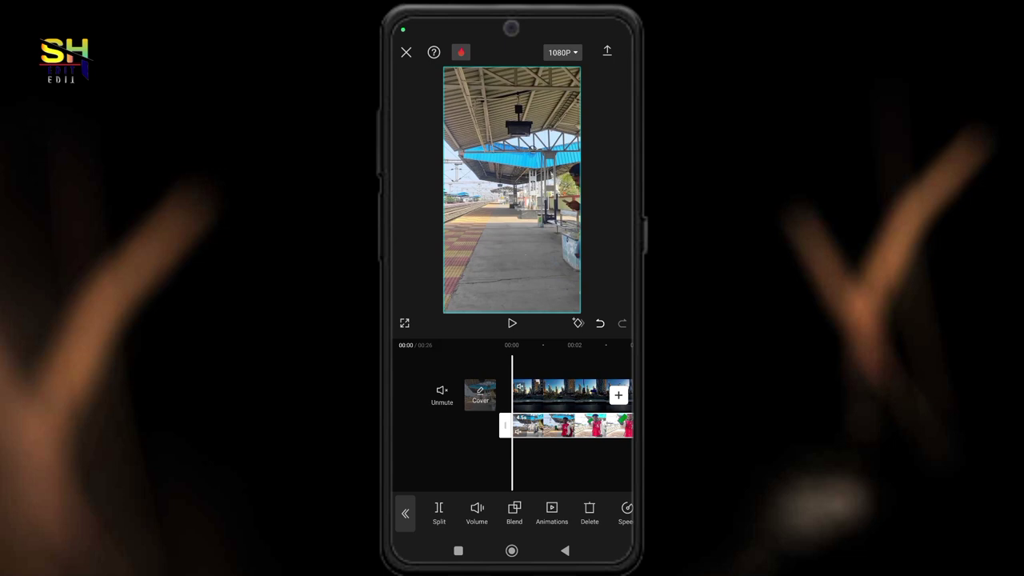
- Move the playhead to about 00:03, where the man shows the green phone
{"action": "left_click_drag", "start_coordinate": [576, 400], "coordinate": [483, 400]}
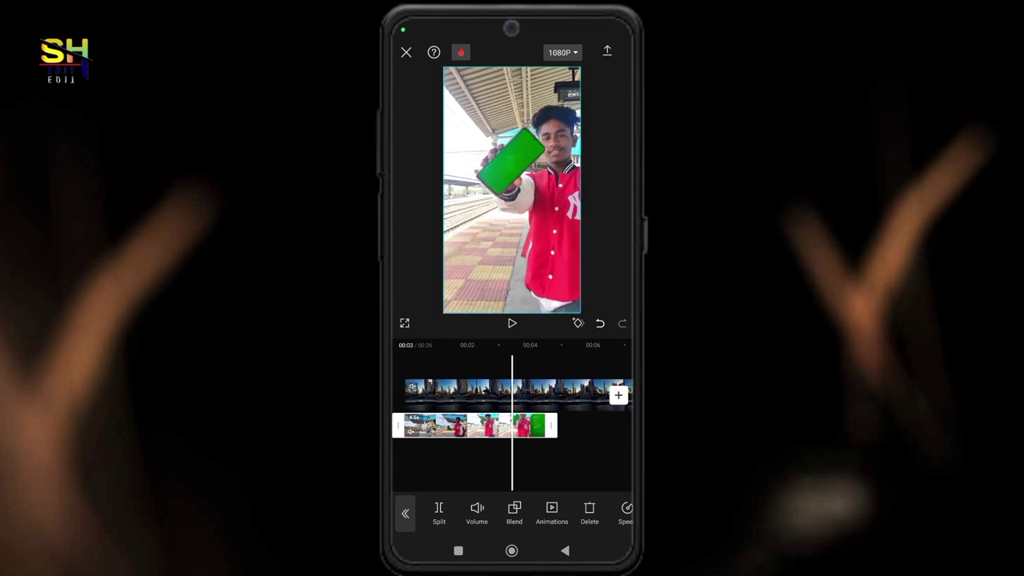
{"action": "left_click_drag", "start_coordinate": [593, 513], "coordinate": [488, 512]}
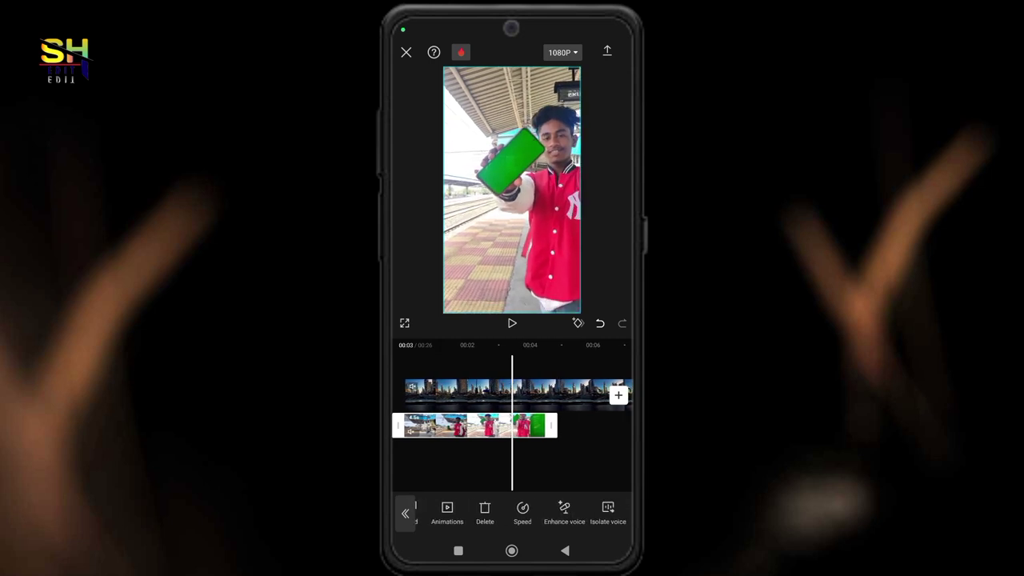
{"action": "left_click_drag", "start_coordinate": [577, 512], "coordinate": [488, 512]}
{"action": "left_click_drag", "start_coordinate": [592, 512], "coordinate": [504, 512]}
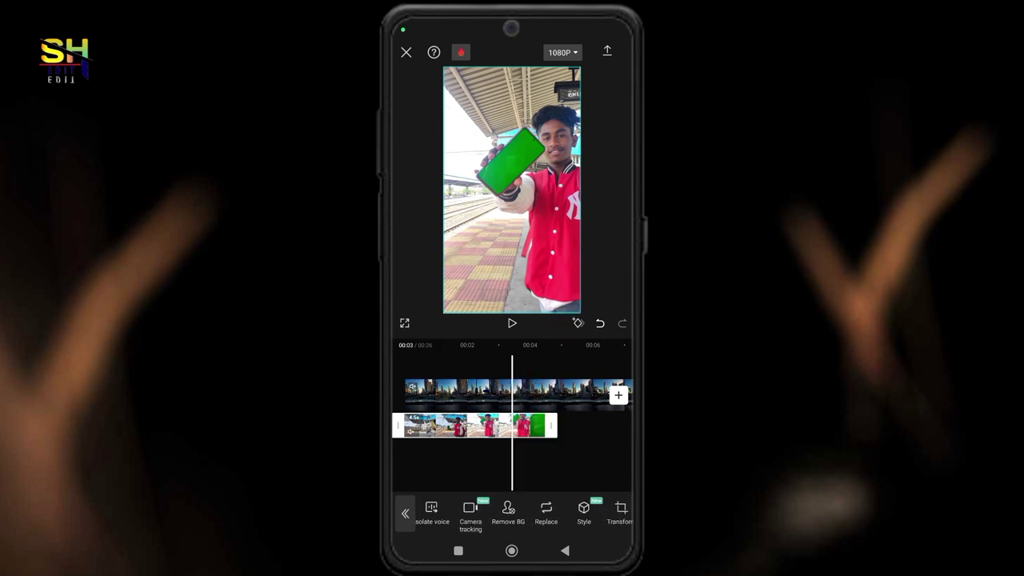
- Apply Chroma key to the station clip, sampling the phone screen's green as key colour
{"action": "left_click", "coordinate": [509, 512]}
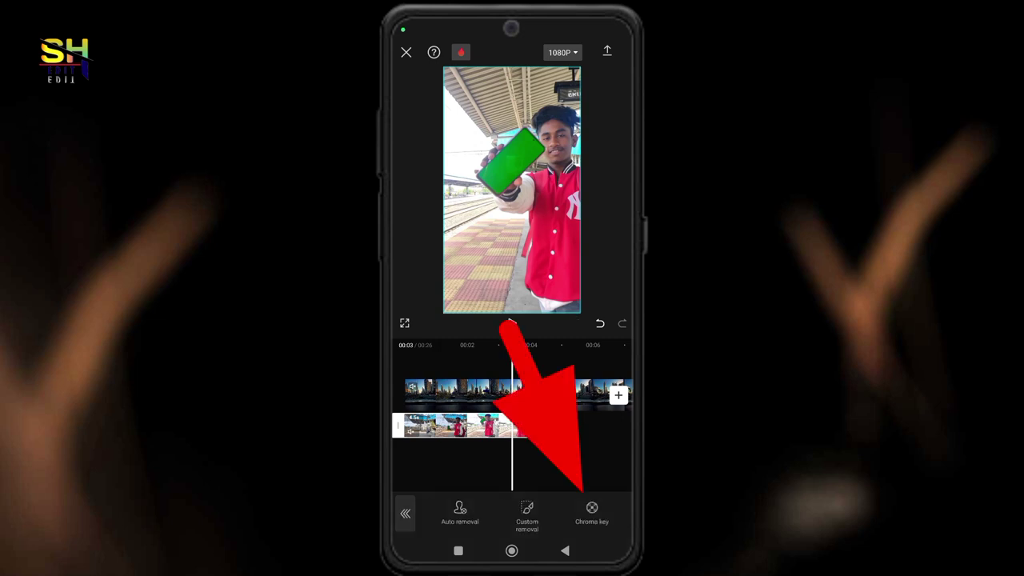
{"action": "left_click", "coordinate": [592, 514]}
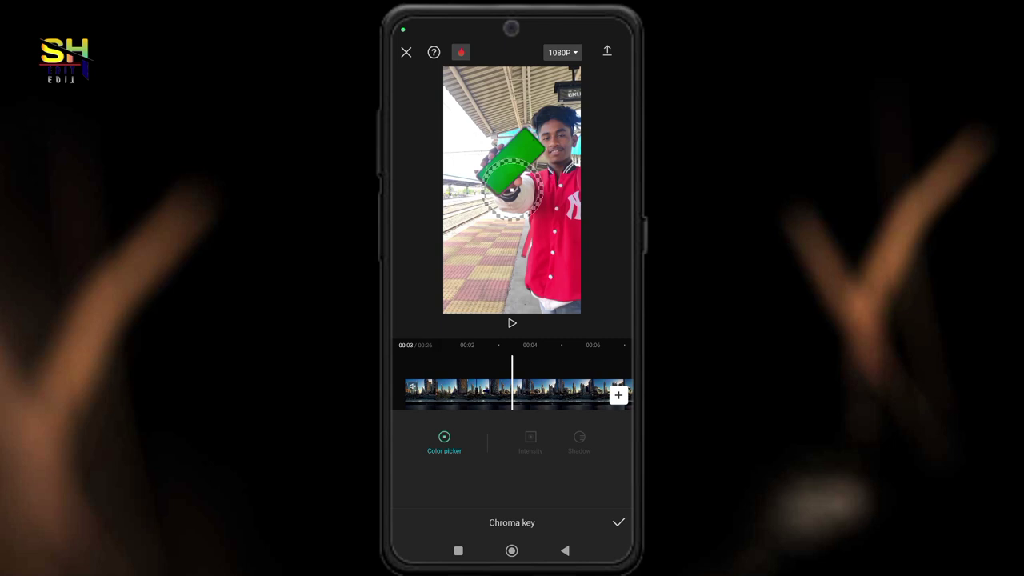
{"action": "mouse_move", "coordinate": [512, 180]}
{"action": "left_mouse_down"}
{"action": "mouse_move", "coordinate": [516, 210]}
{"action": "mouse_move", "coordinate": [511, 164]}
{"action": "left_mouse_up"}
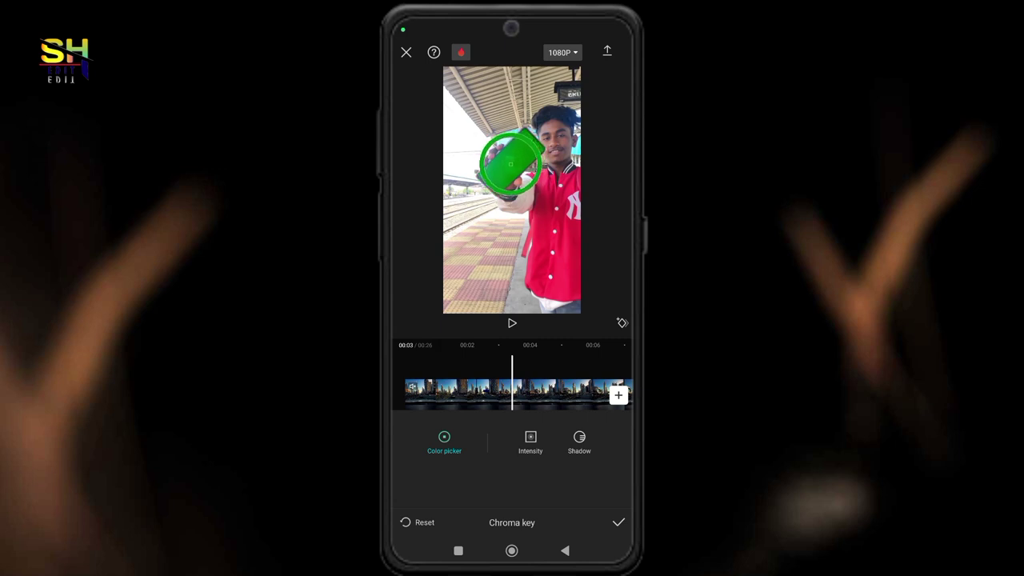
- Set chroma key intensity to 50, slightly raise the shadow, and confirm
{"action": "left_click", "coordinate": [530, 440]}
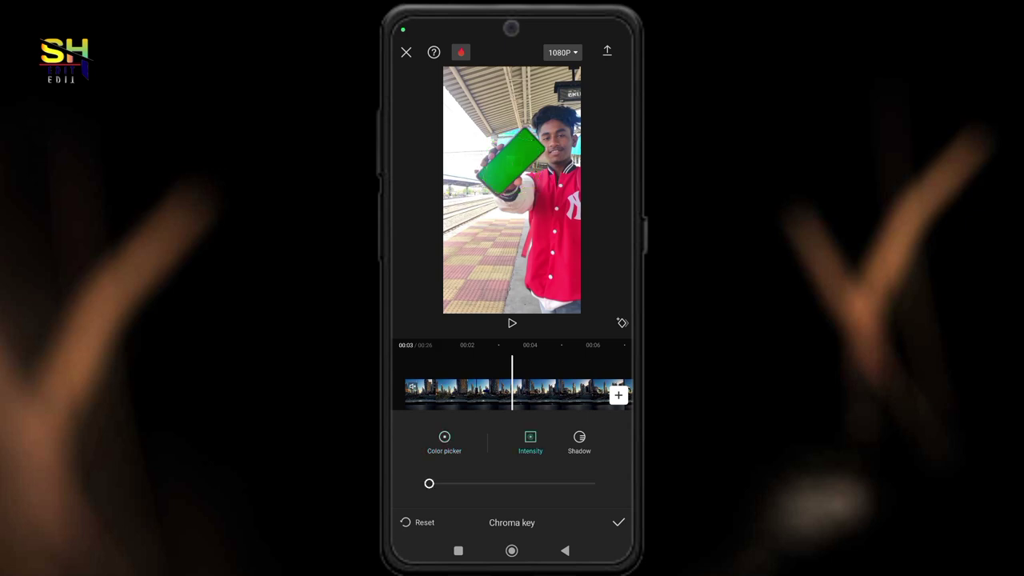
{"action": "left_click_drag", "start_coordinate": [429, 483], "coordinate": [512, 483]}
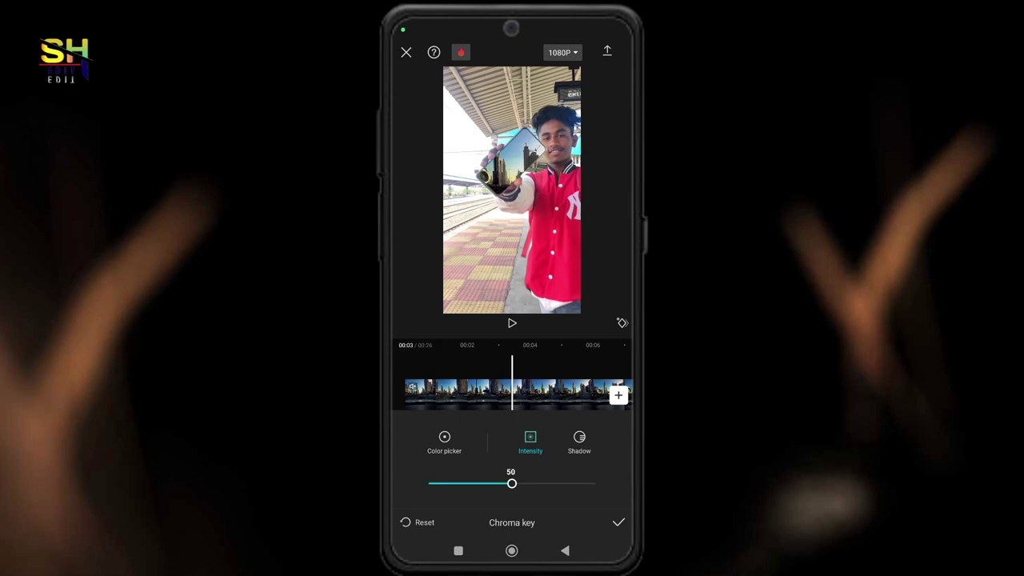
{"action": "left_click", "coordinate": [580, 441]}
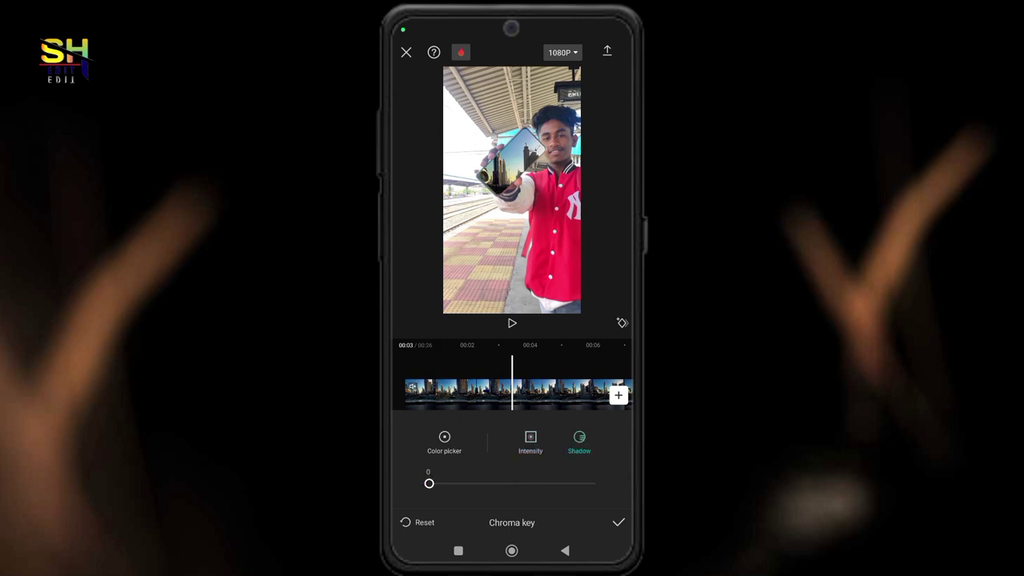
{"action": "mouse_move", "coordinate": [429, 484]}
{"action": "left_mouse_down"}
{"action": "mouse_move", "coordinate": [581, 483]}
{"action": "mouse_move", "coordinate": [435, 484]}
{"action": "mouse_move", "coordinate": [445, 483]}
{"action": "left_mouse_up"}
{"action": "left_click", "coordinate": [619, 523]}
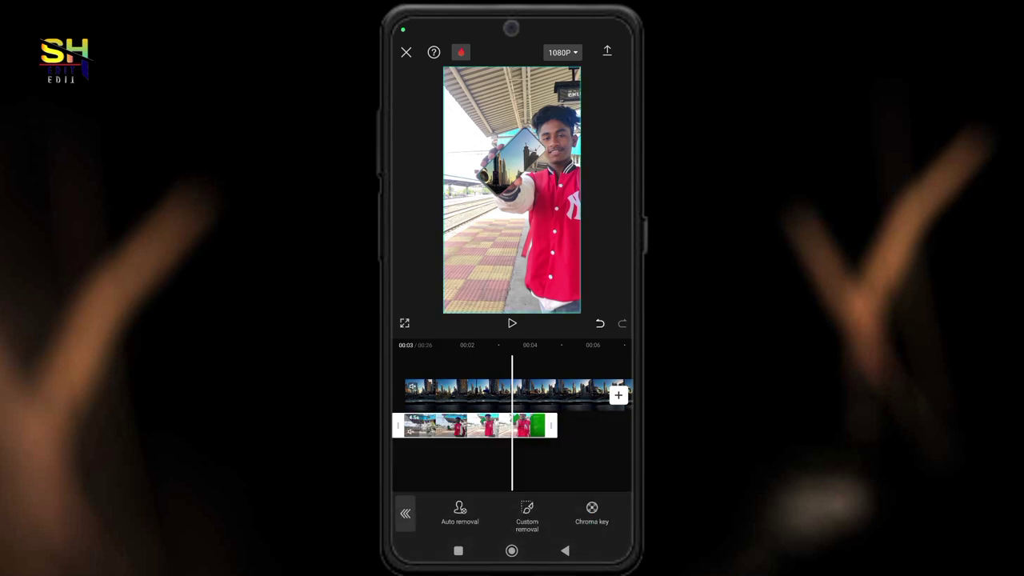
{"action": "left_click", "coordinate": [560, 468]}
{"action": "left_click_drag", "start_coordinate": [480, 469], "coordinate": [576, 468]}
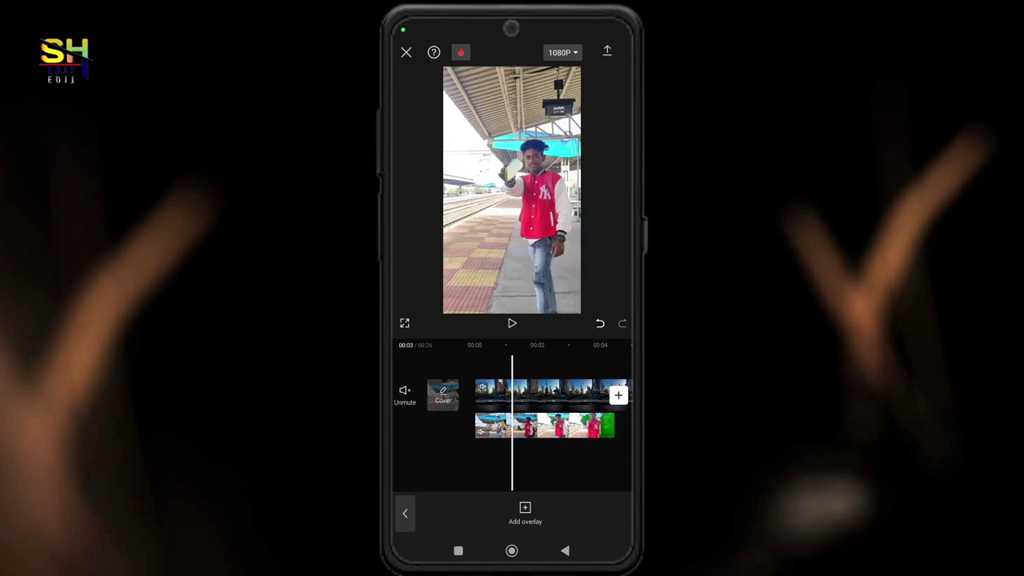
{"action": "mouse_move", "coordinate": [560, 400]}
{"action": "left_mouse_down"}
{"action": "mouse_move", "coordinate": [505, 400]}
{"action": "mouse_move", "coordinate": [513, 400]}
{"action": "left_mouse_up"}
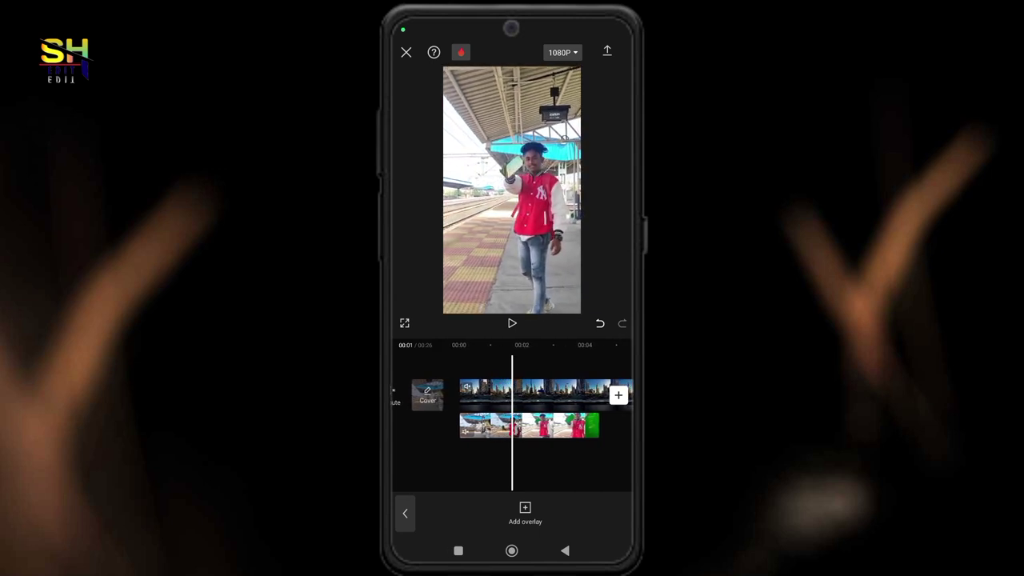
{"action": "left_click_drag", "start_coordinate": [529, 400], "coordinate": [526, 400]}
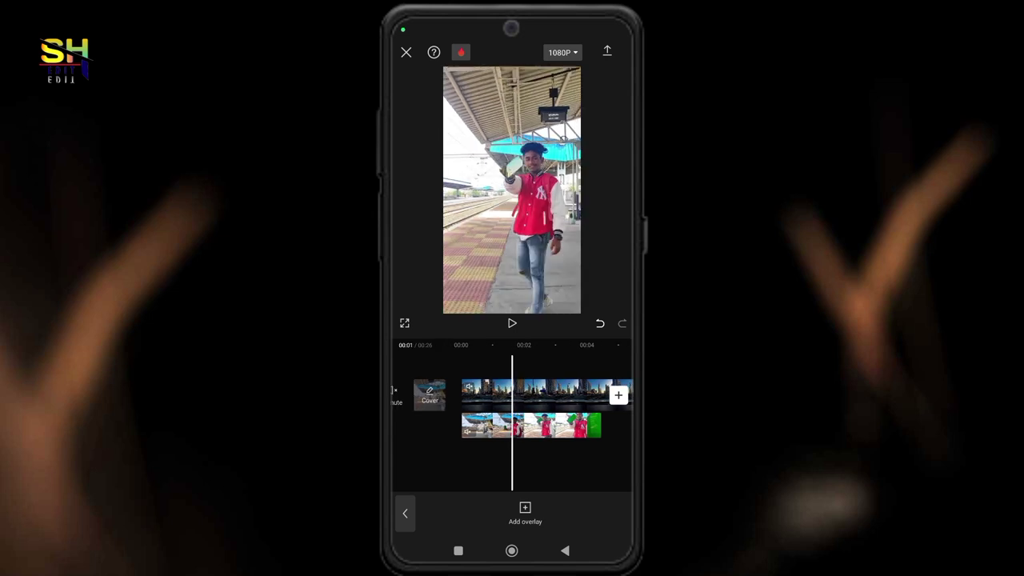
{"action": "left_click", "coordinate": [512, 322]}
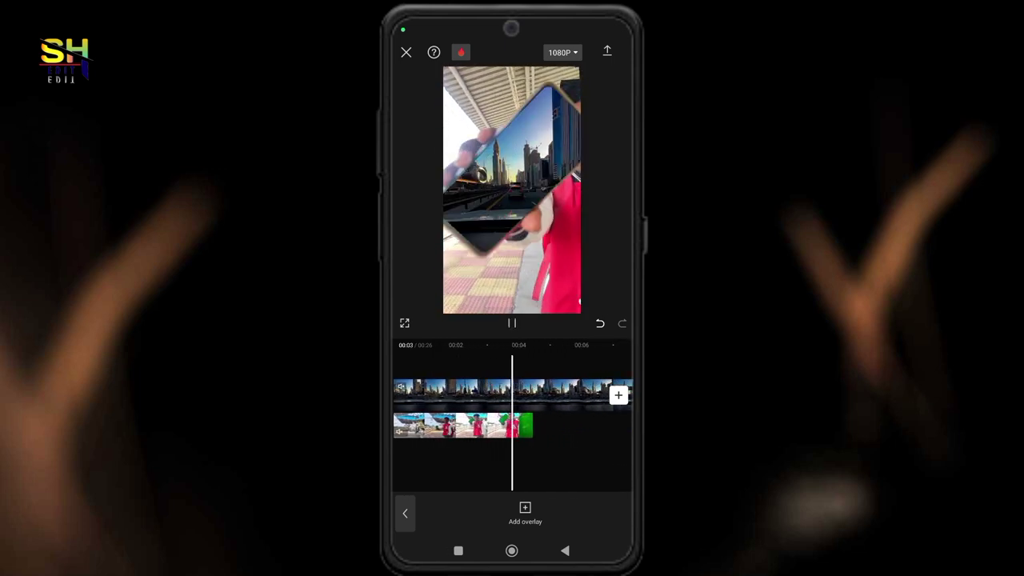
{"action": "left_click", "coordinate": [512, 323]}
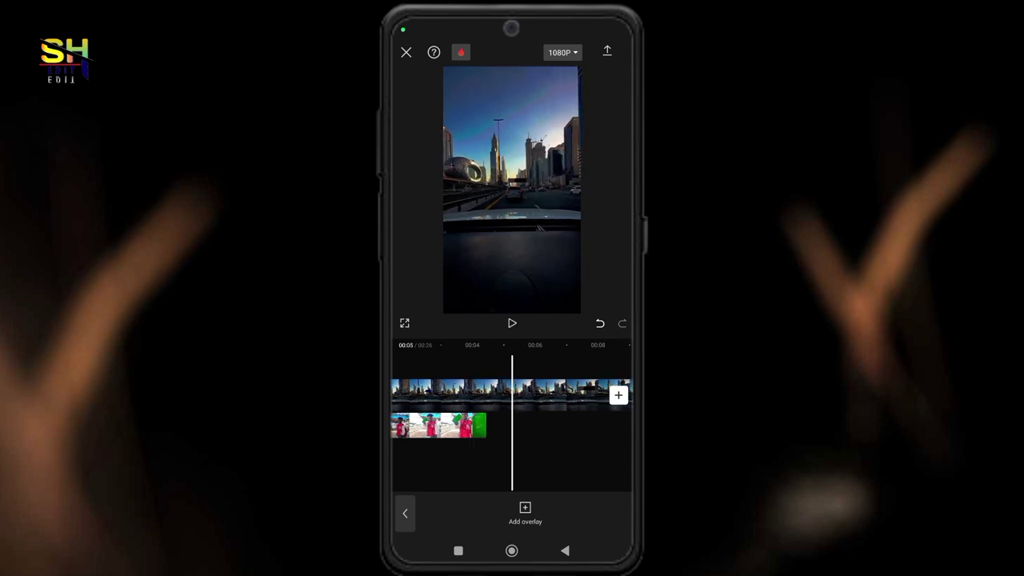